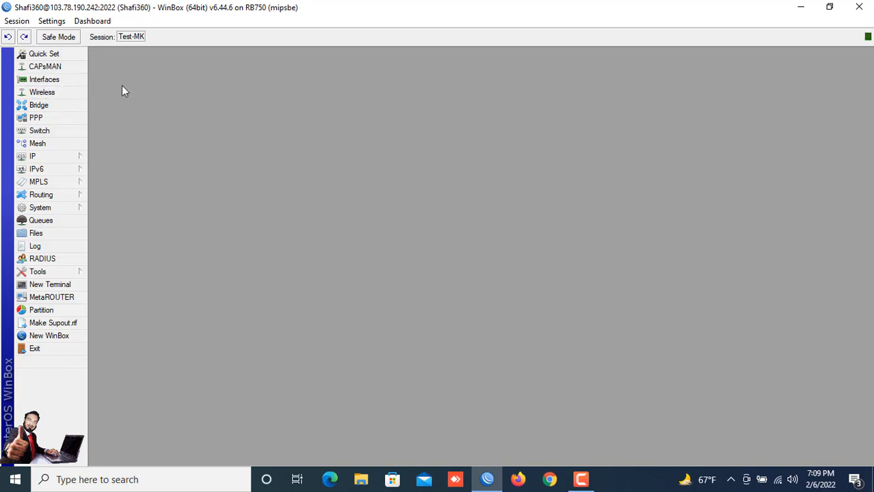
Create a VLAN interface named OLT with VLAN ID 100 on ether4
click(41, 82)
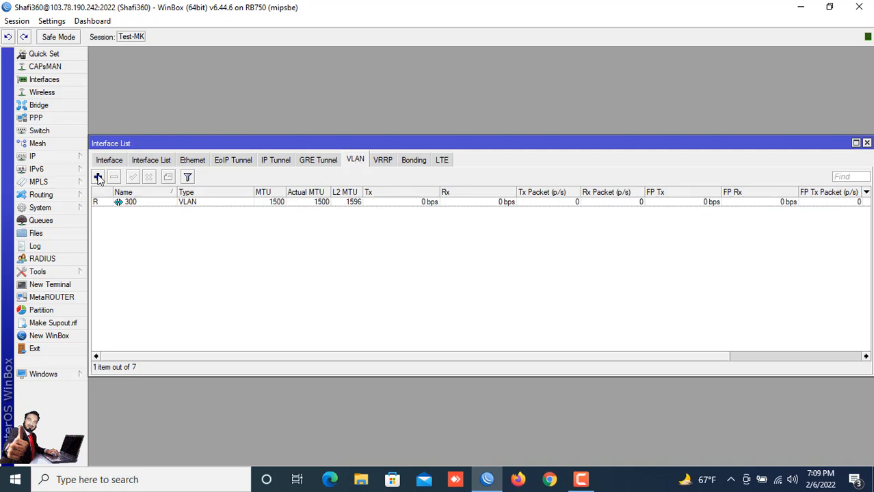
click(98, 177)
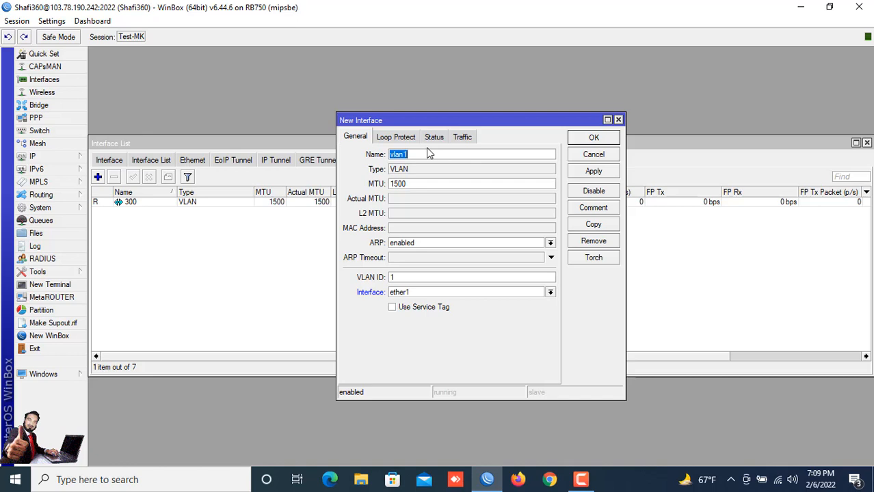
text(OLT)
click(402, 277)
text(00)
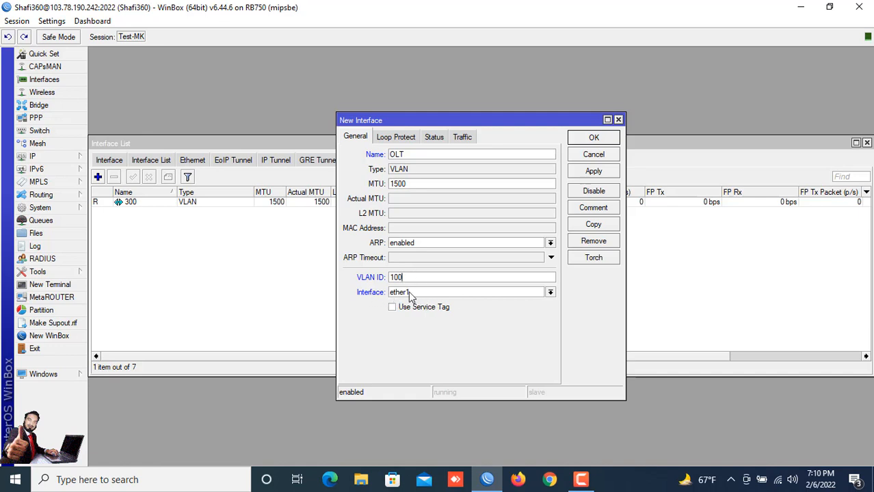
click(550, 293)
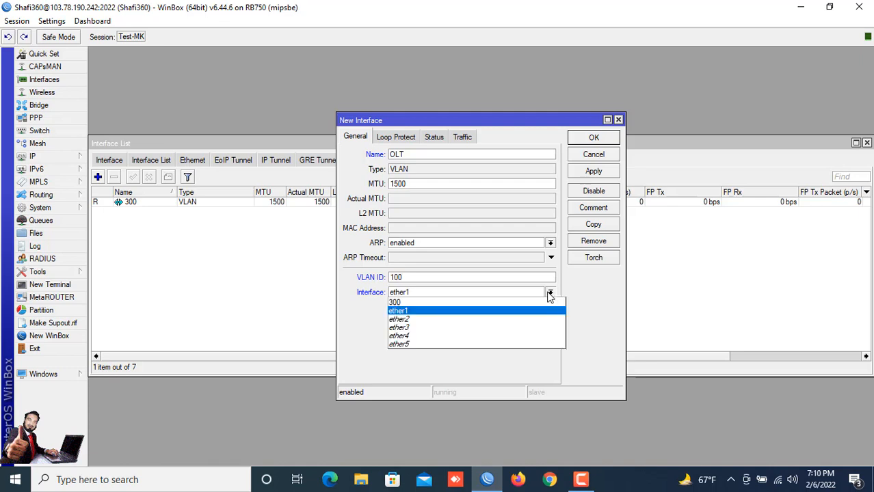
click(410, 336)
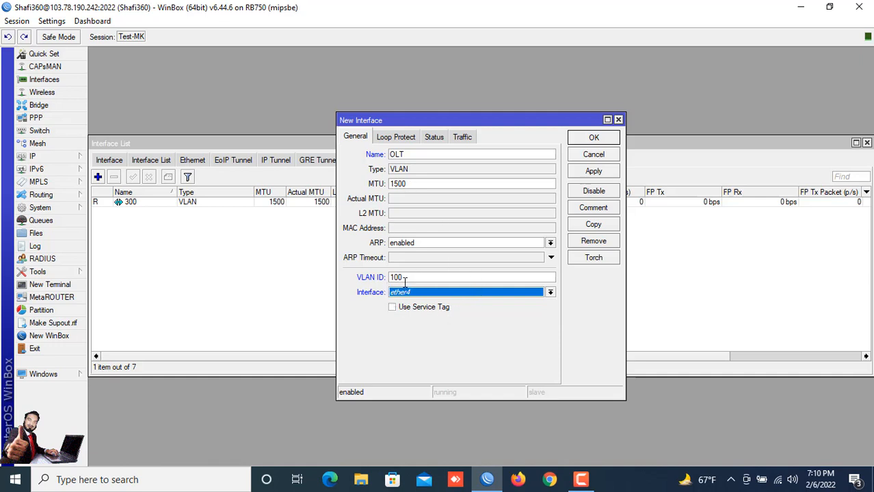
click(586, 172)
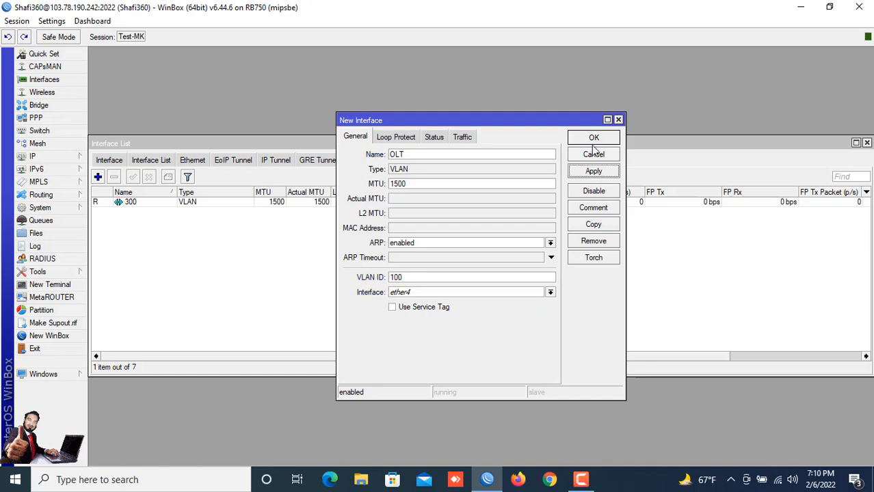
click(590, 139)
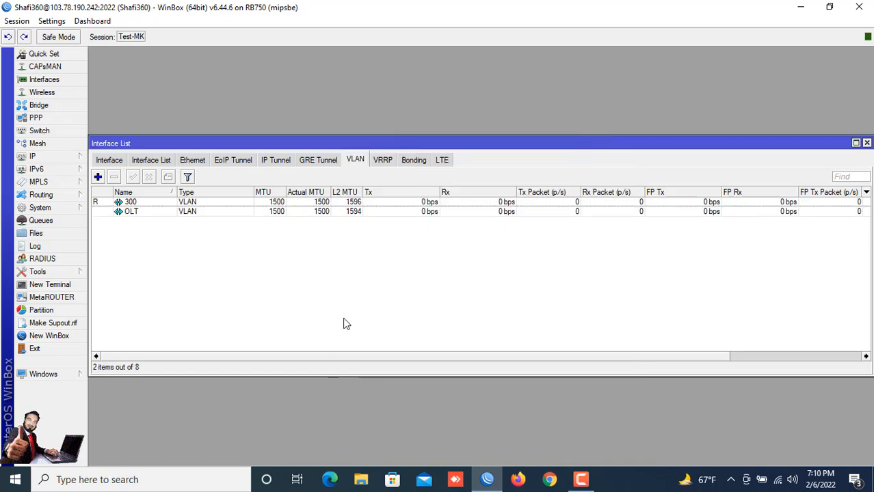
click(140, 213)
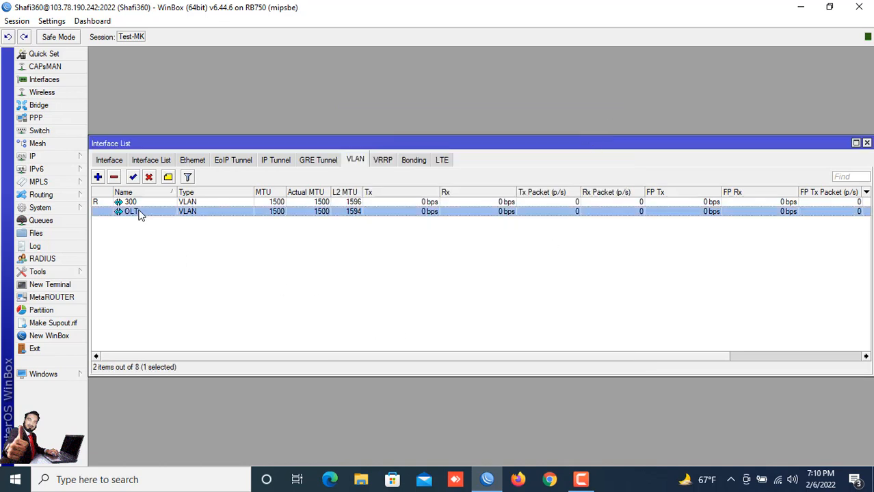
Add the IP address 192.168.100.1/30 to the OLT interface and close the address and interface lists
click(33, 157)
click(113, 176)
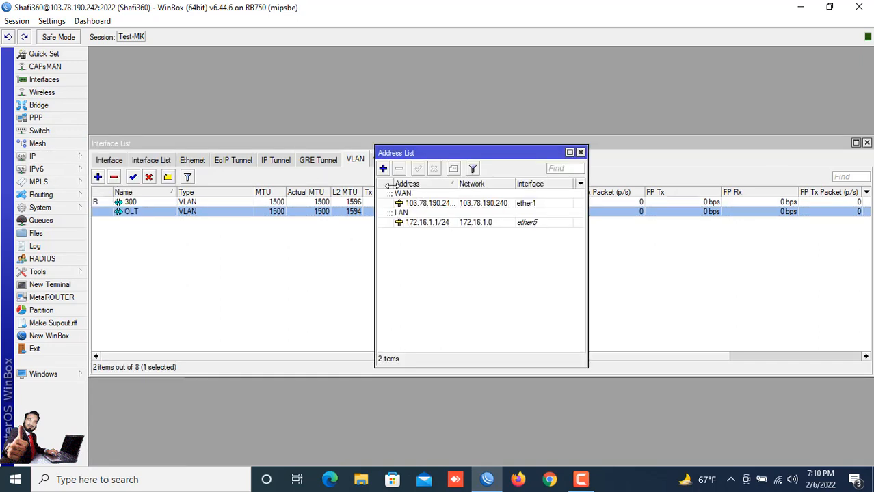
click(384, 171)
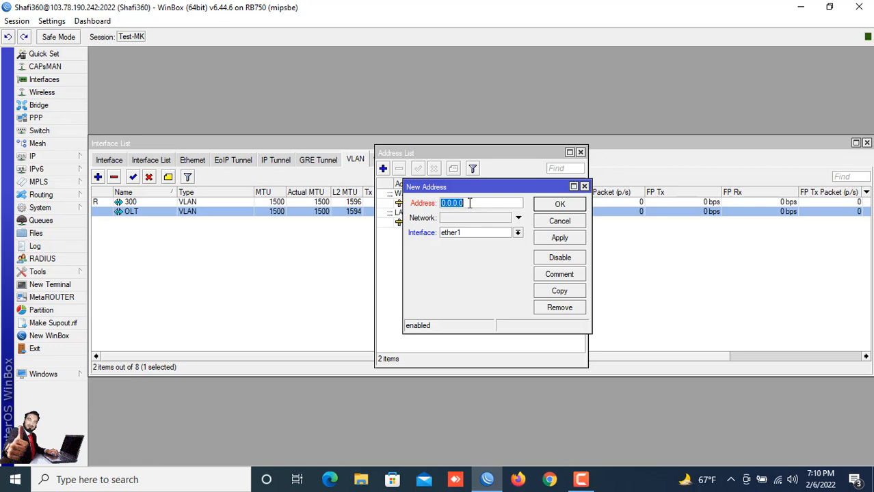
text(192.168.100)
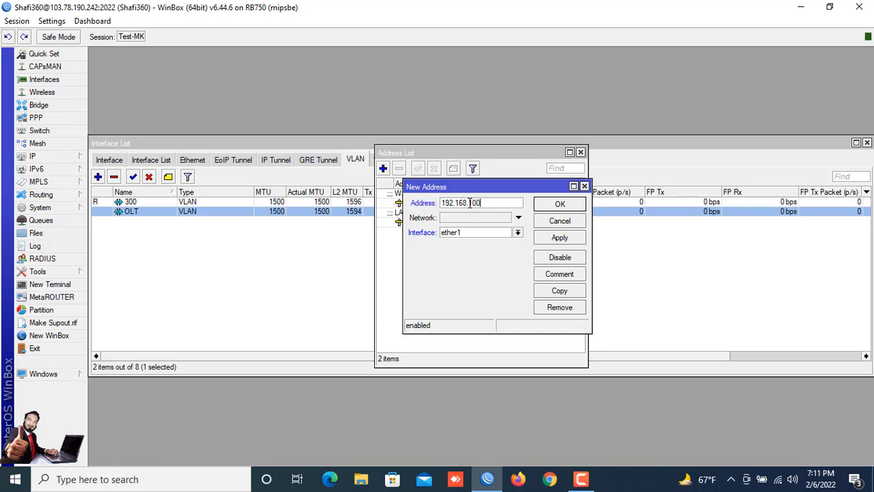
text(.1/30)
click(518, 233)
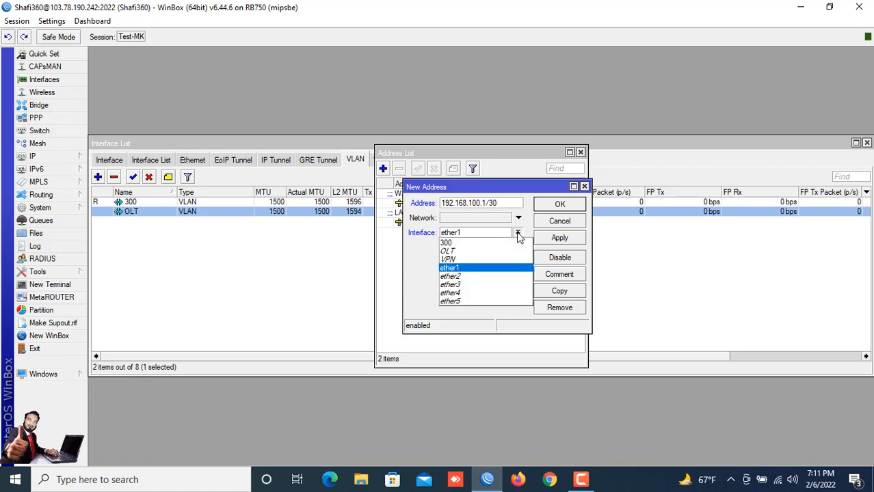
click(469, 251)
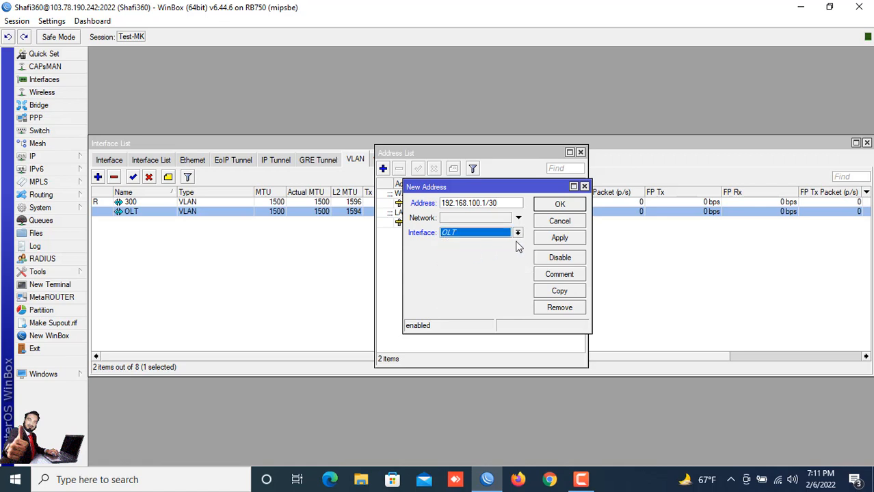
click(552, 241)
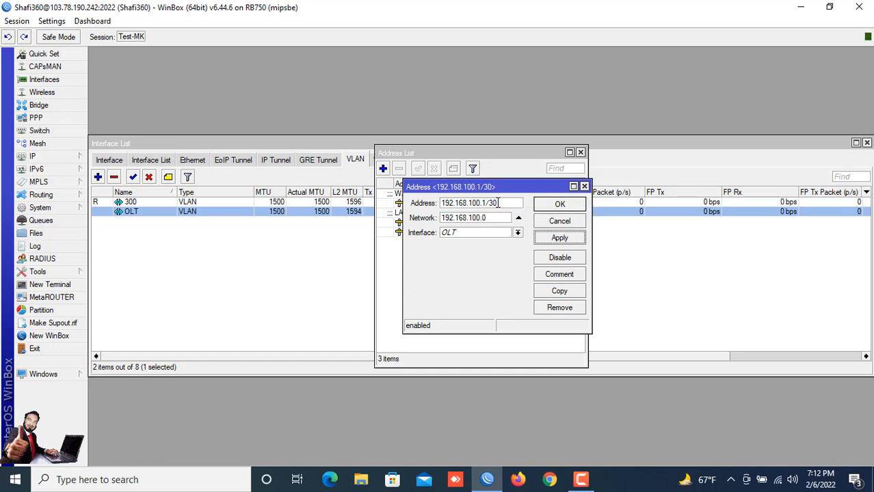
click(549, 207)
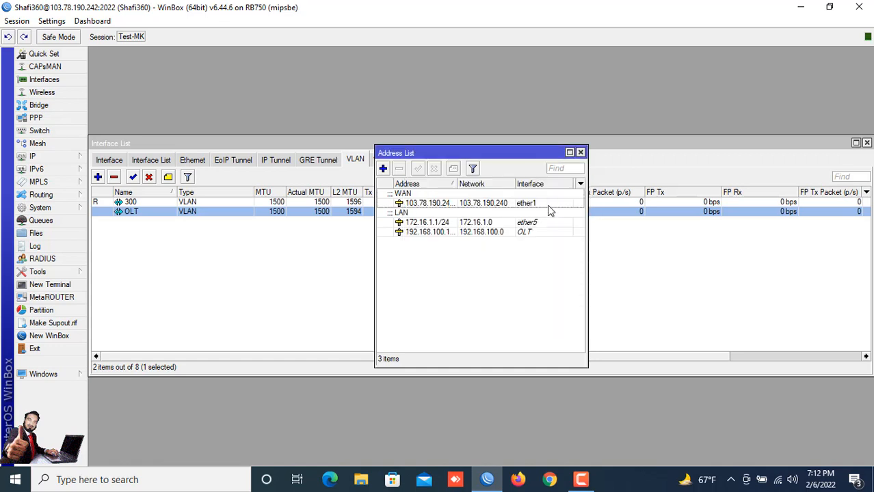
click(580, 152)
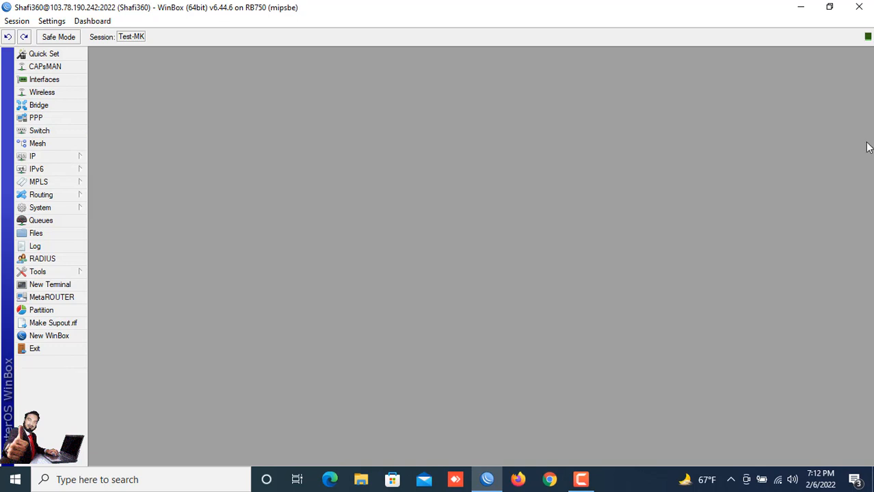
click(866, 143)
Review the address, network and interface of the OLT entry in the IP address list
click(32, 157)
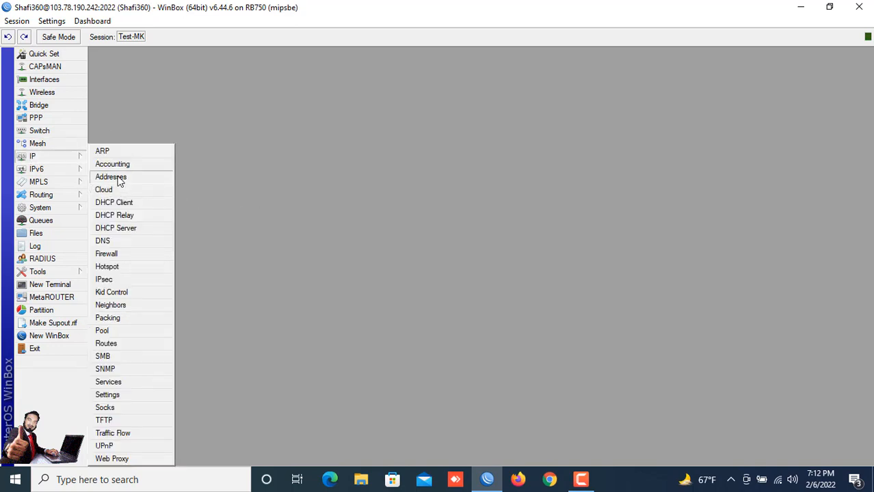
click(119, 177)
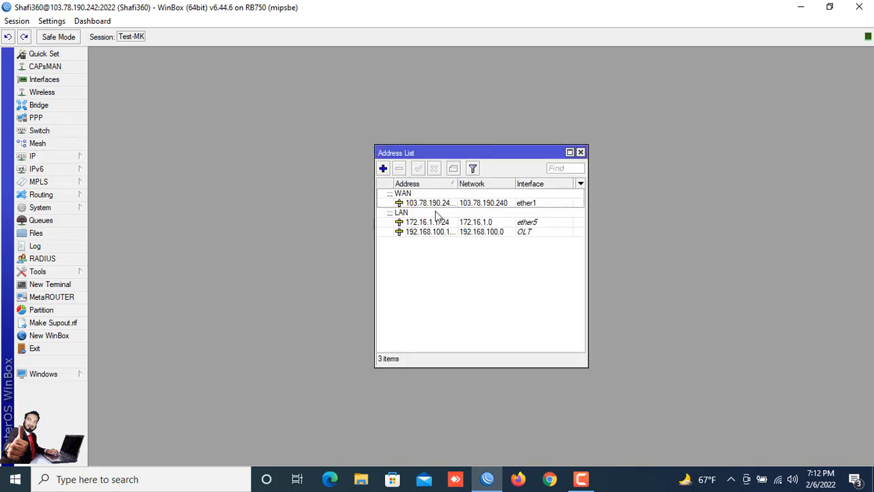
click(481, 233)
double_click(482, 232)
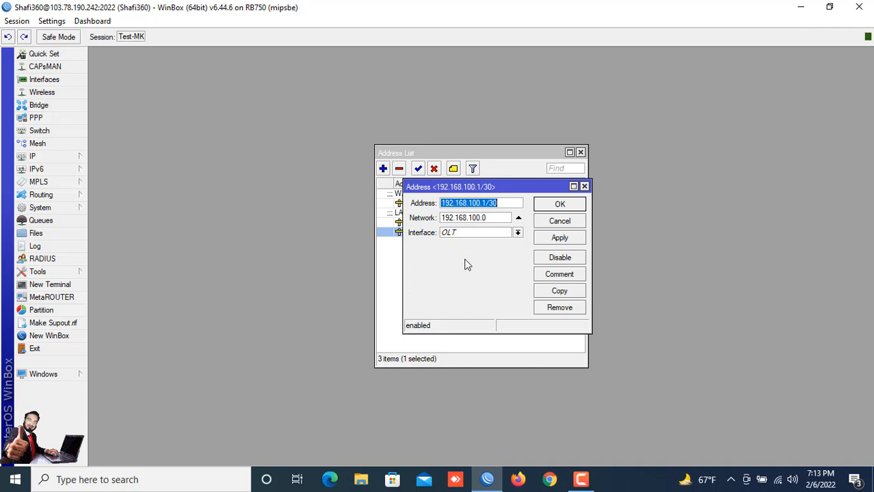
click(555, 206)
click(580, 152)
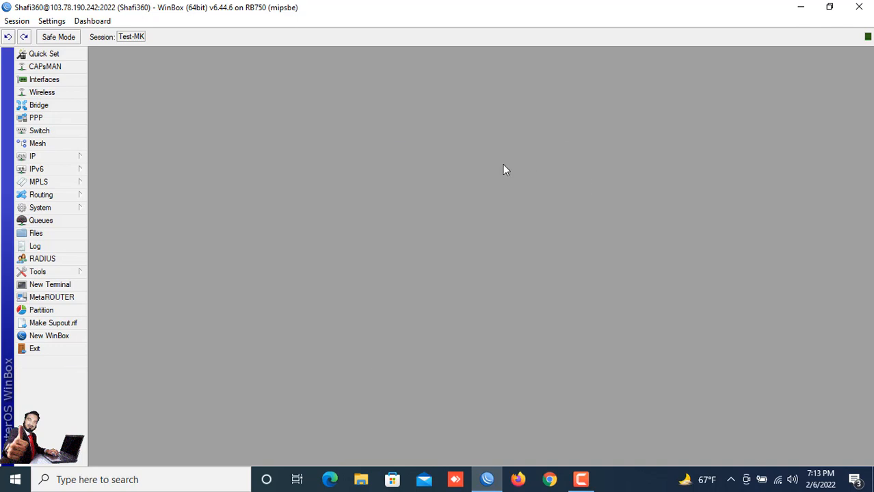
Start a new firewall NAT rule with its chain set to dstnat
click(38, 158)
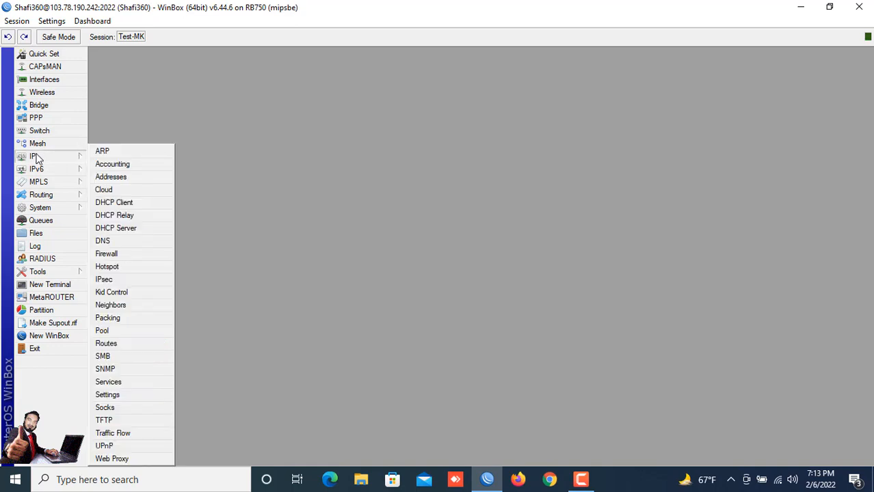
click(116, 252)
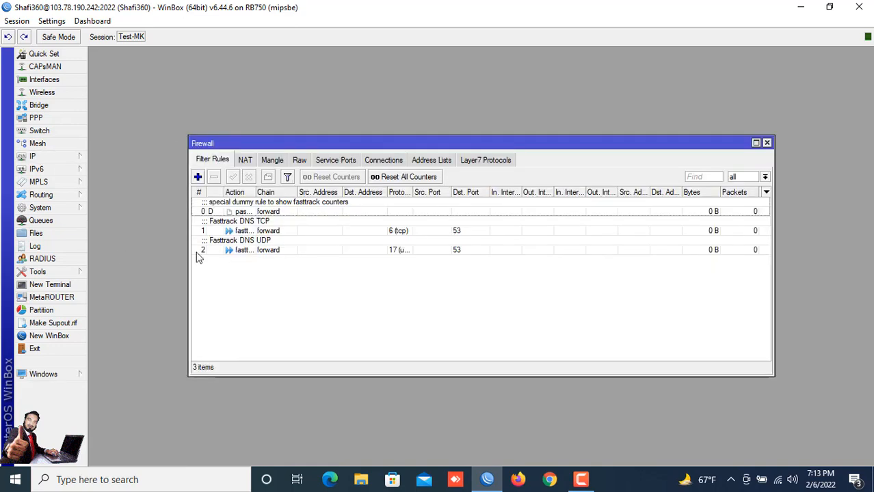
click(245, 161)
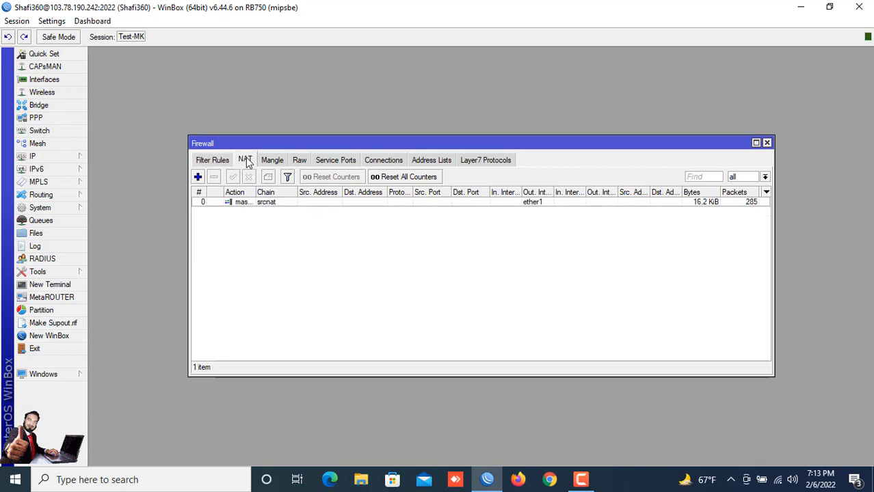
click(197, 177)
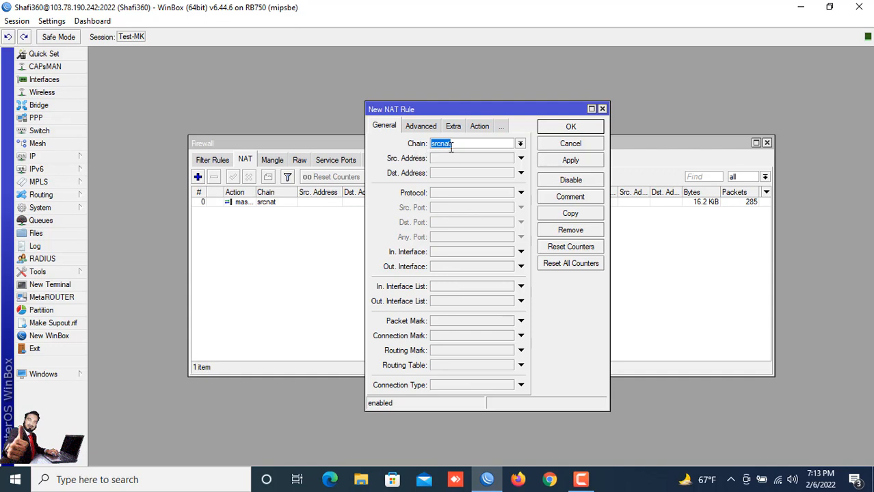
click(520, 144)
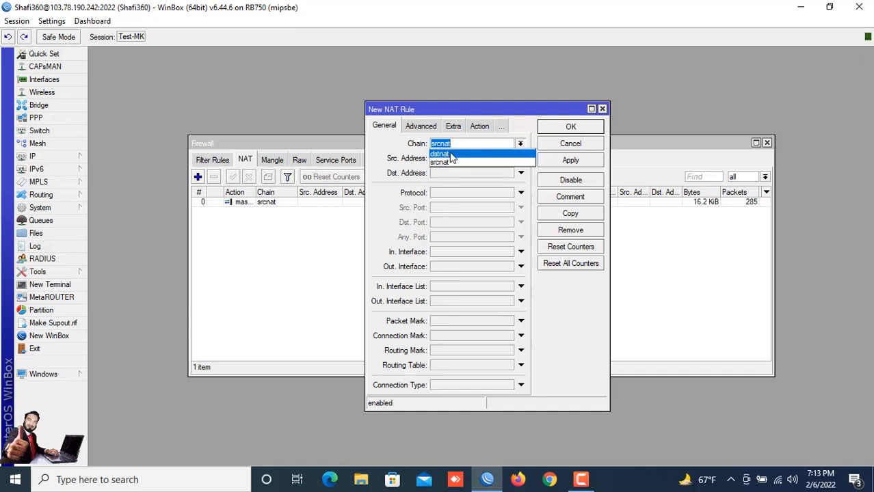
click(450, 154)
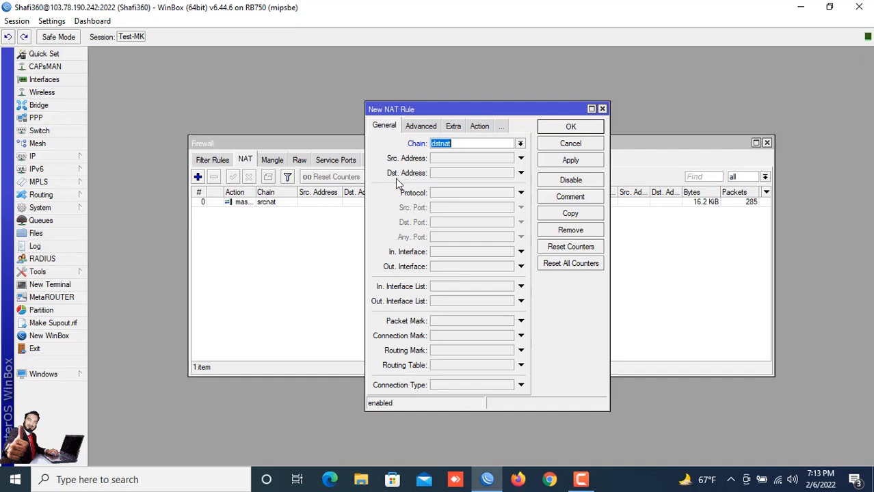
Set the NAT rule to match destination address 103.78.190.242, protocol 6 (tcp) and destination port 7878
click(438, 173)
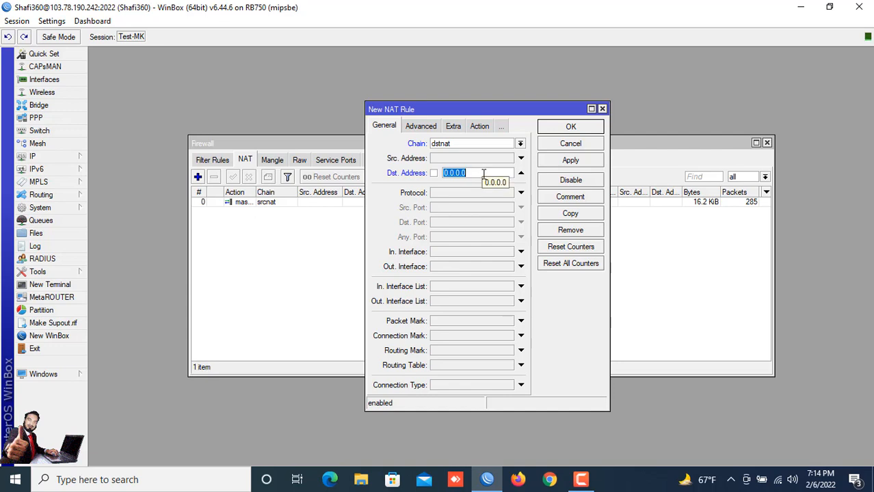
text(10)
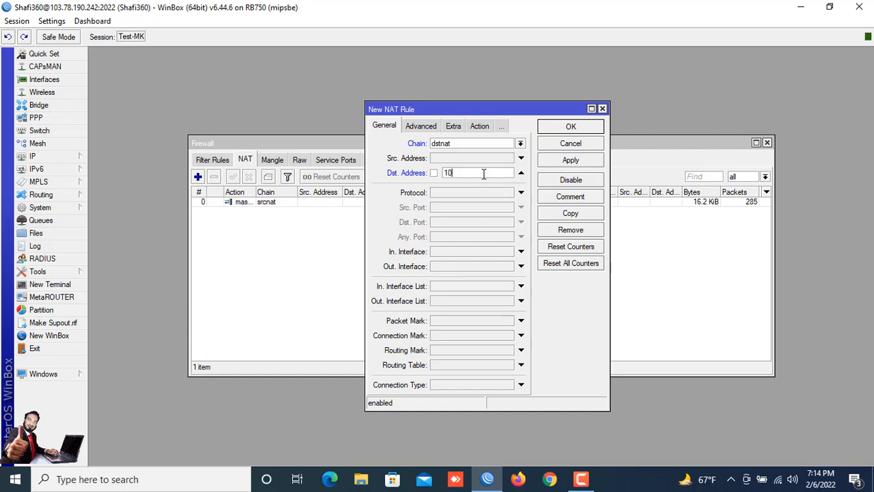
text(3.78.190.242)
click(437, 193)
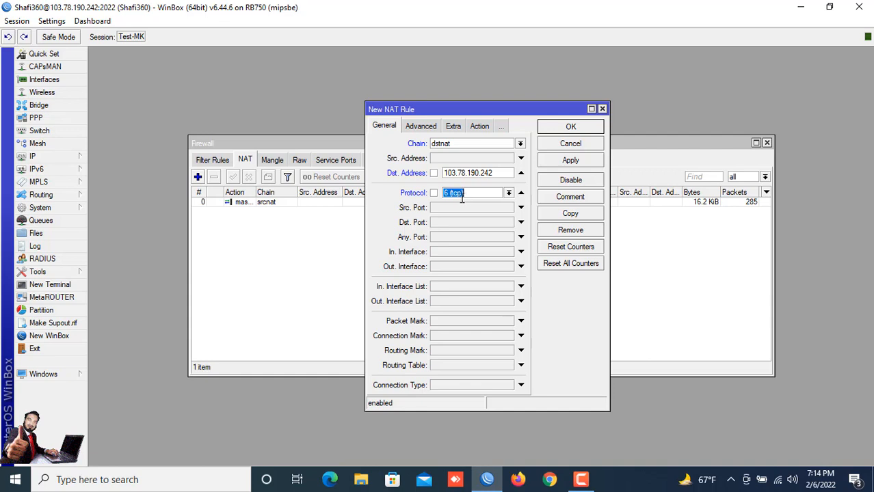
click(402, 242)
click(440, 224)
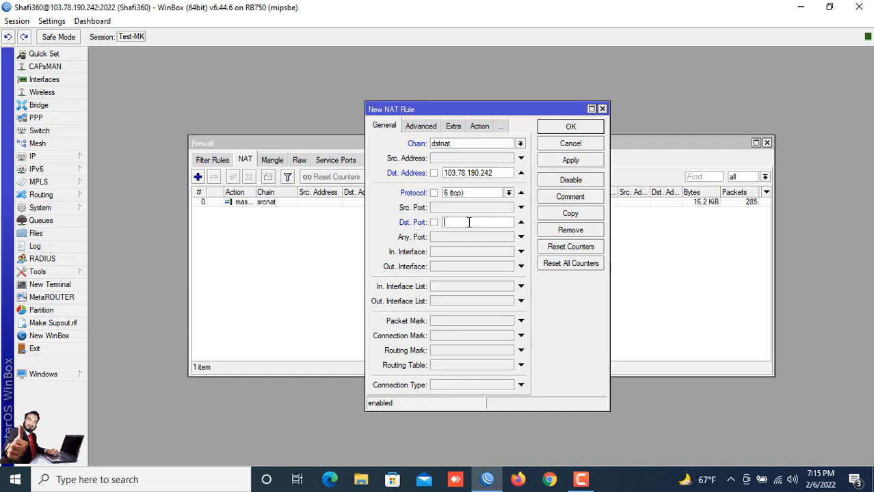
text(7878)
Set the new NAT rule's action to dst-nat and enable its target address for entry
click(479, 127)
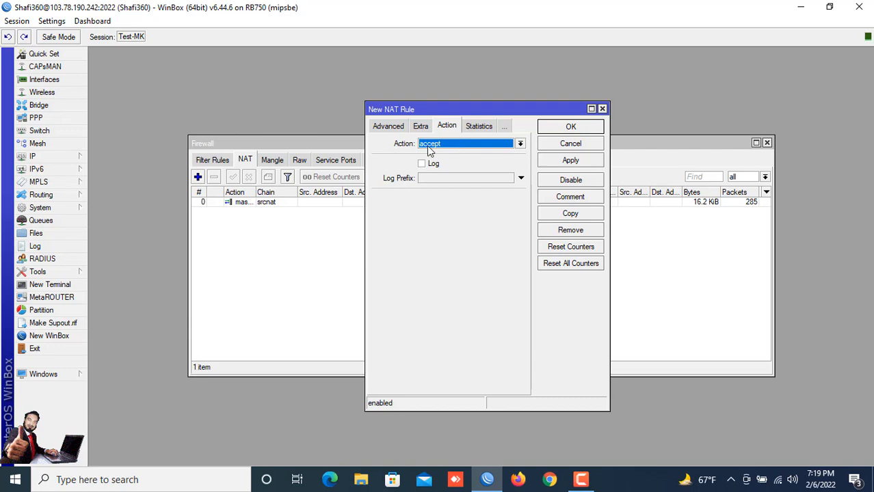
click(519, 144)
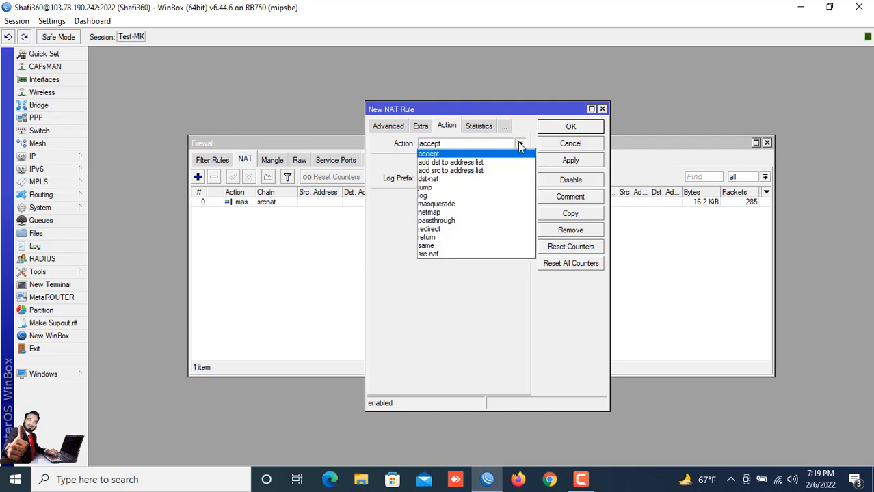
click(434, 179)
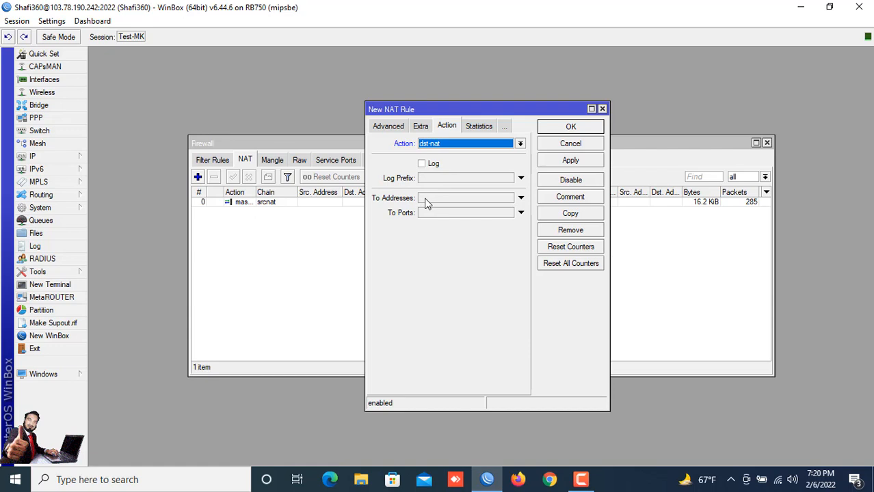
click(425, 201)
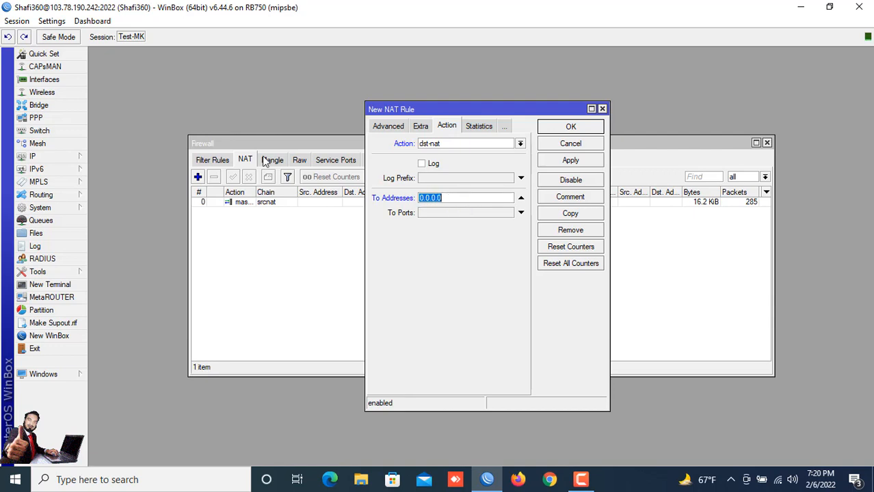
Copy the address 192.168.100.1/30 from the OLT entry in the IP address list, then close the list
click(32, 156)
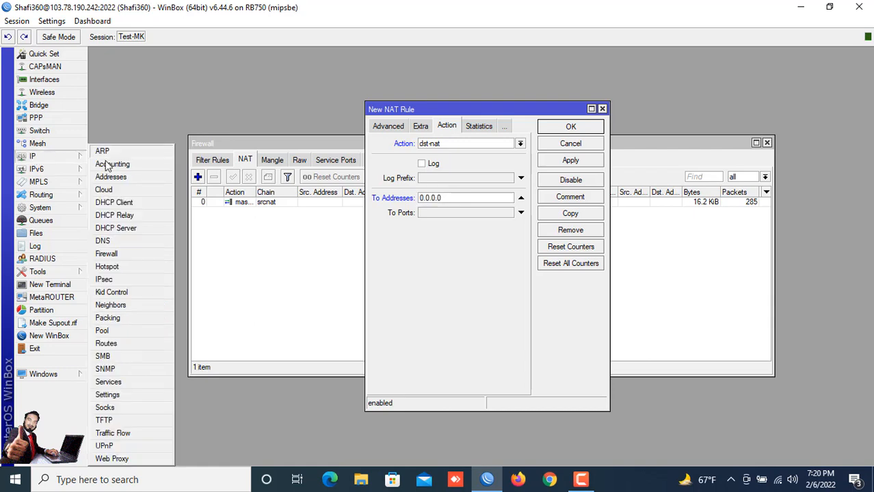
click(111, 177)
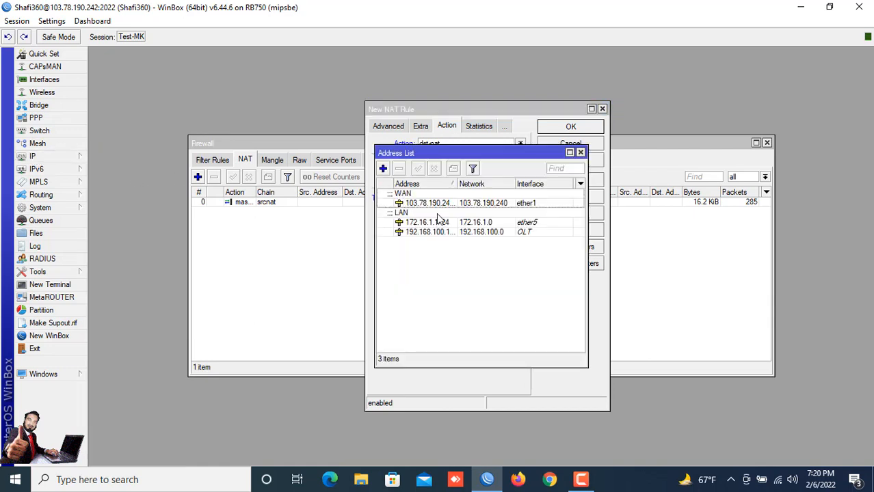
click(478, 233)
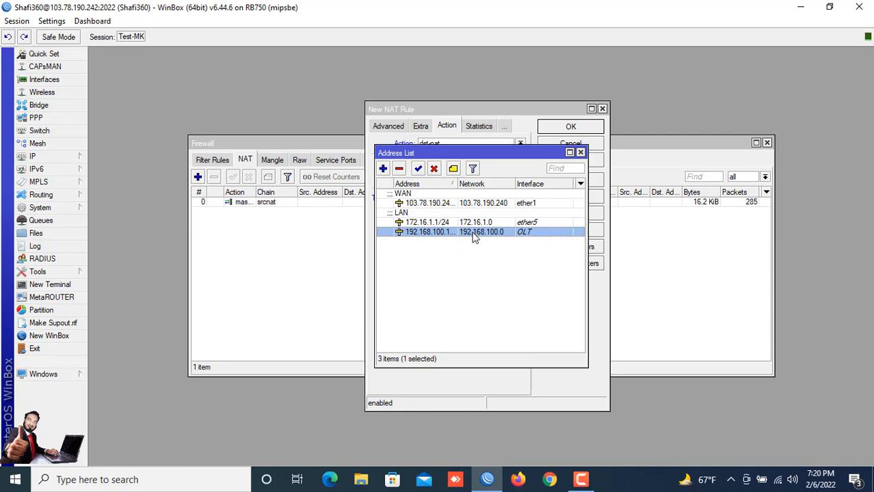
double_click(477, 233)
right_click(470, 203)
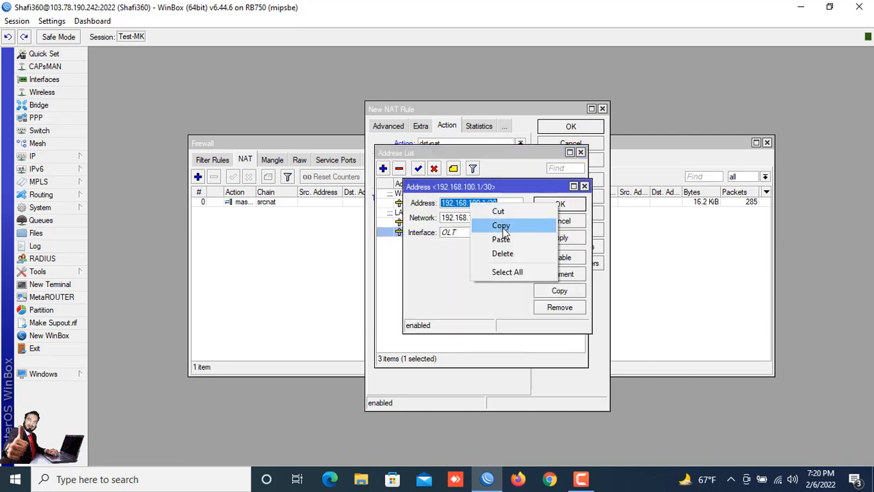
click(500, 226)
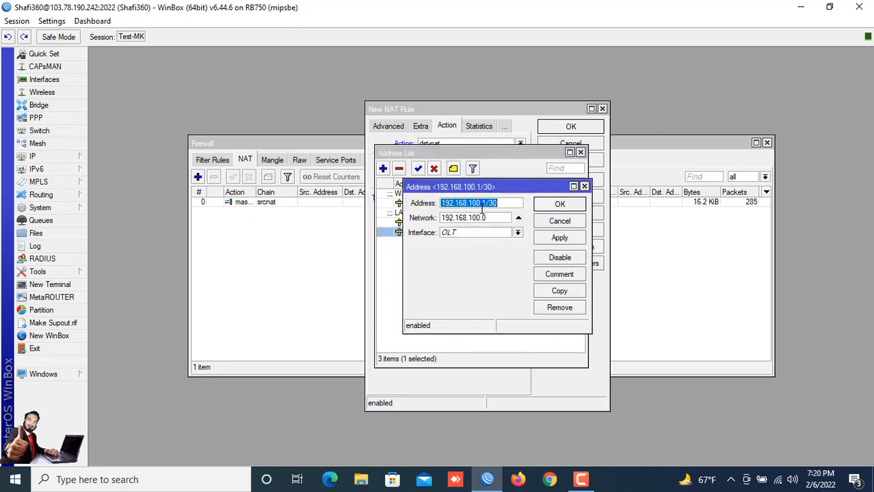
click(559, 206)
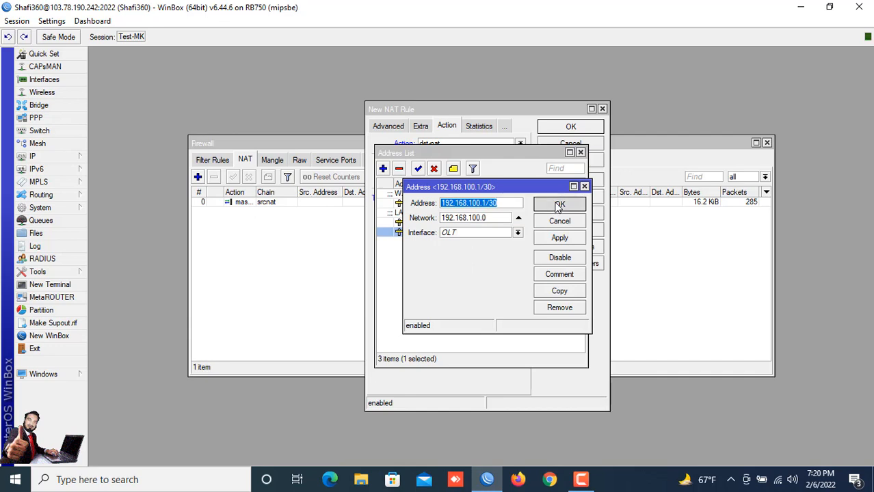
click(581, 152)
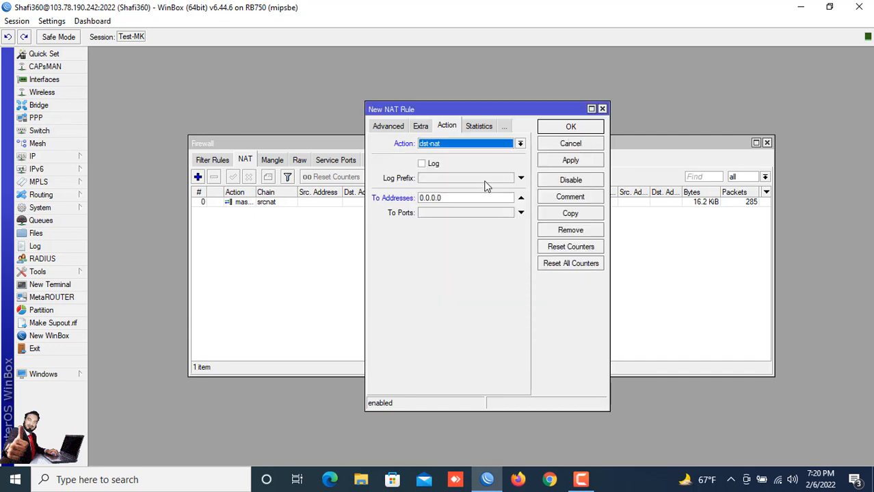
Paste the copied address as the NAT rule's target address and change it to 192.168.100.2
double_click(446, 198)
right_click(447, 199)
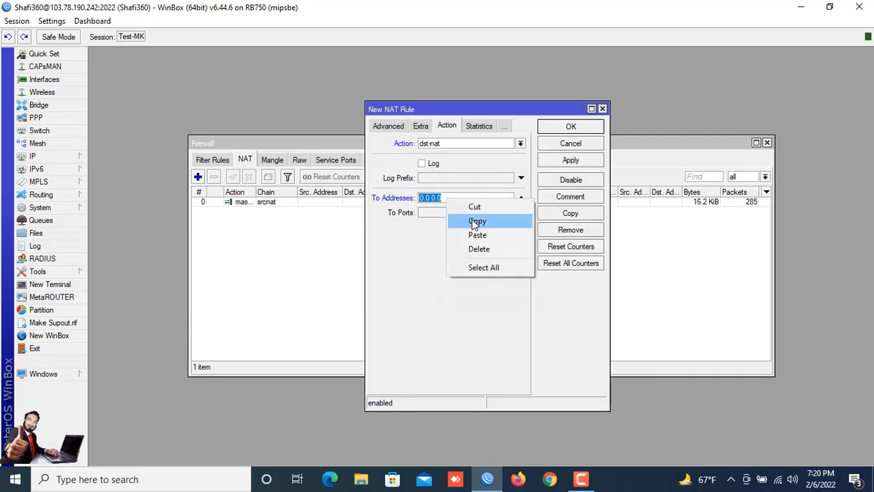
click(474, 234)
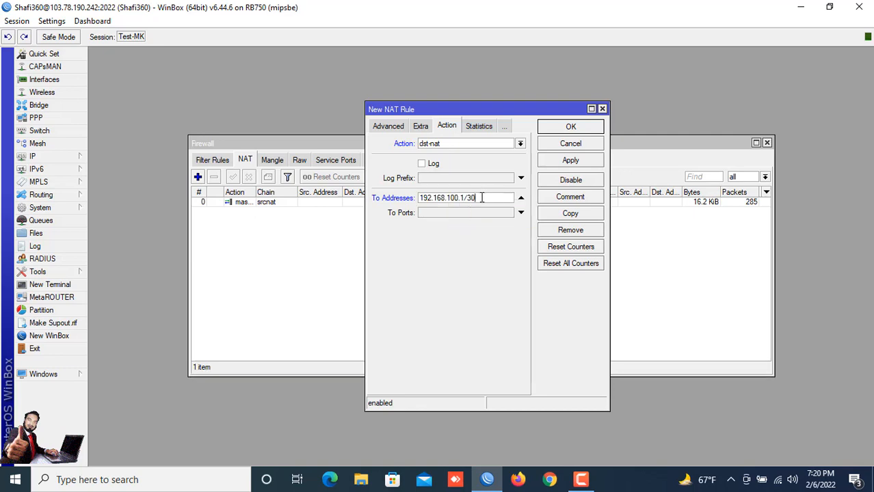
key(BackSpace)
key(BackSpace)
key(BackSpace)
key(BackSpace)
text(2)
Set the NAT rule's target port to 443 and apply the rule
click(424, 214)
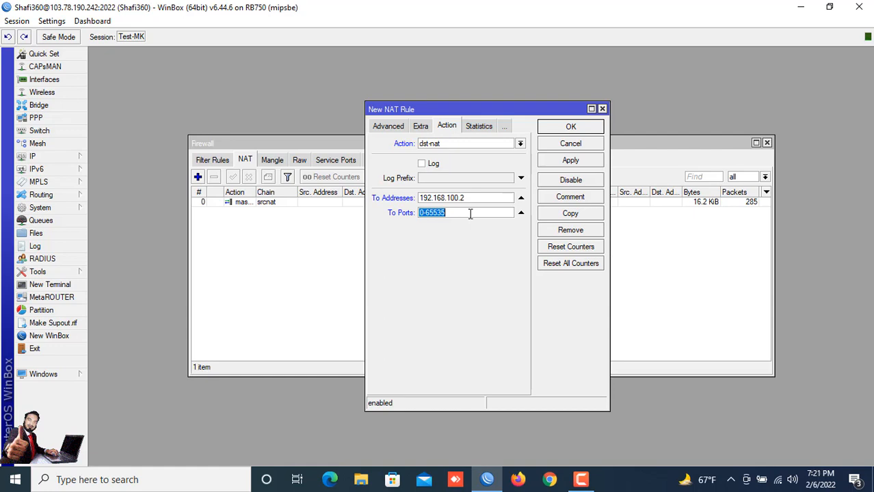
text(443)
click(568, 163)
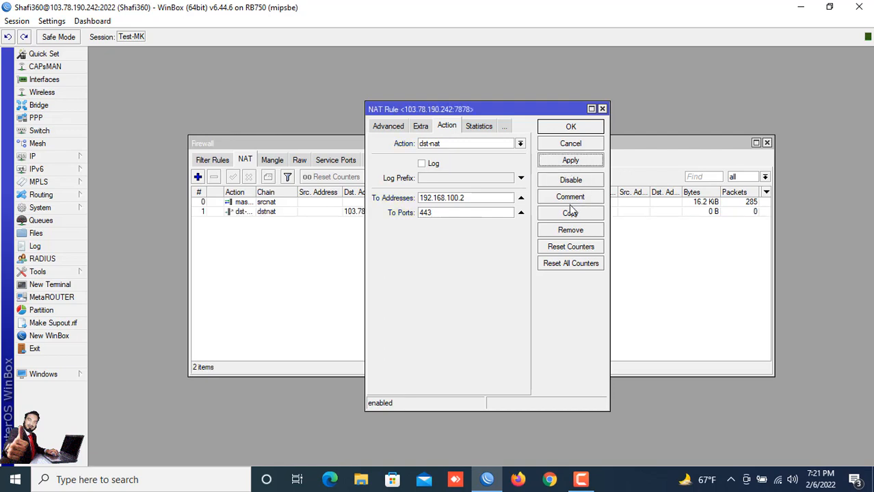
Add the comment OLT to the NAT rule and close the rule, keeping its settings
click(566, 198)
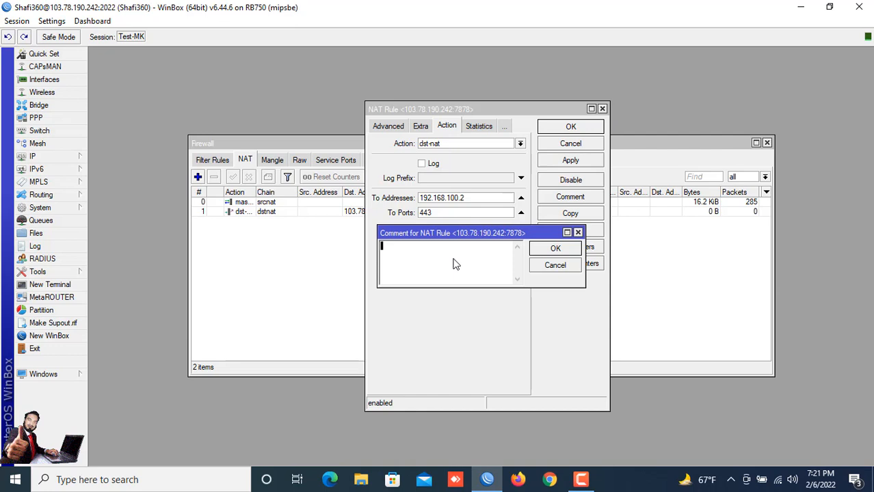
text(OLT)
click(555, 249)
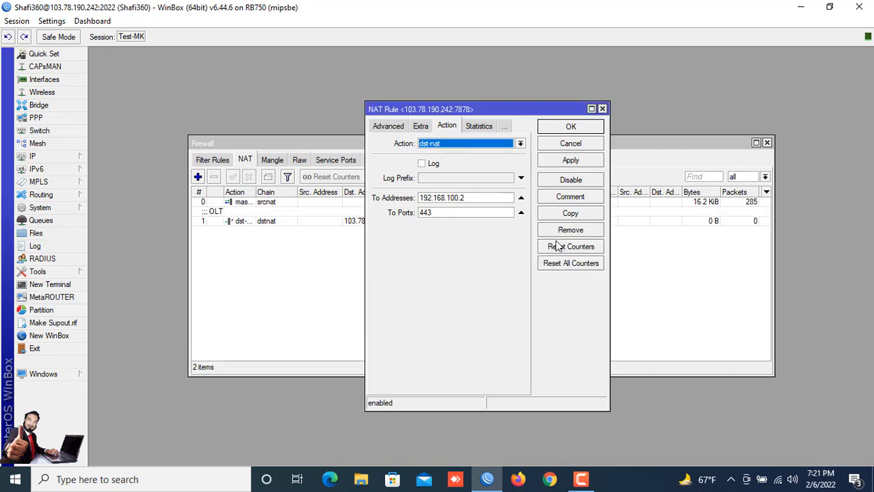
click(566, 128)
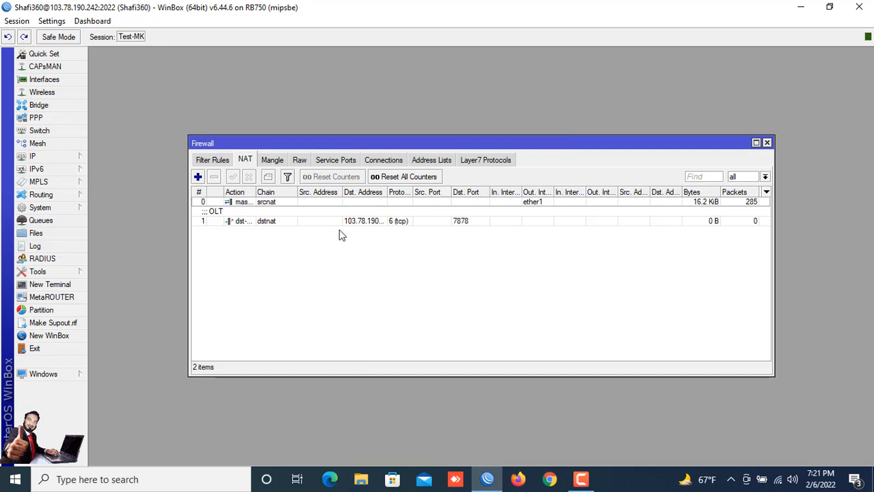
Reopen the OLT NAT rule and review its dst-nat target, destination address and destination port
click(278, 222)
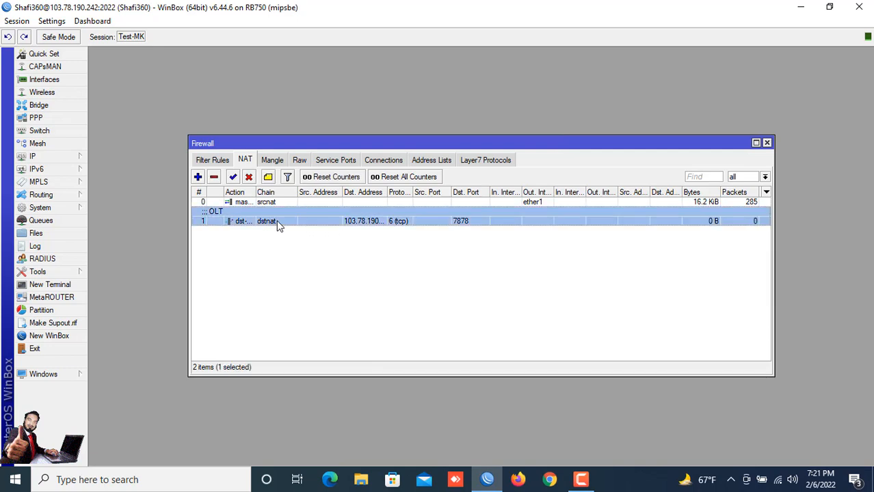
double_click(279, 224)
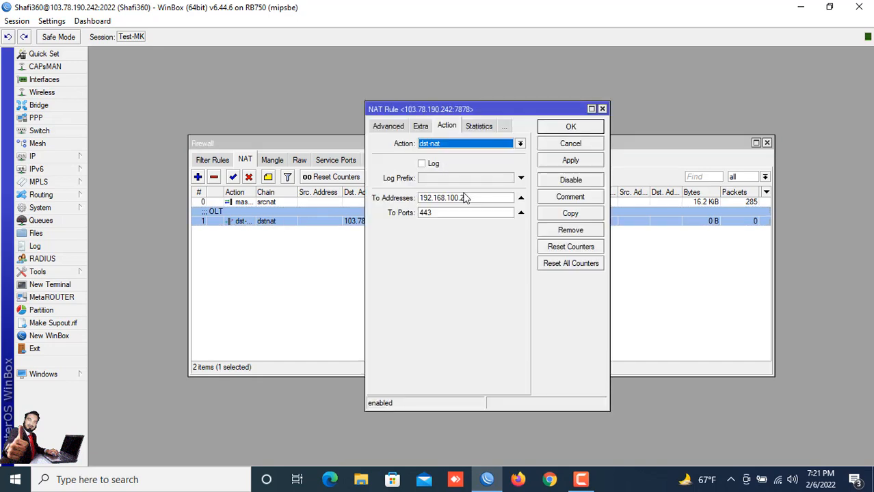
click(386, 128)
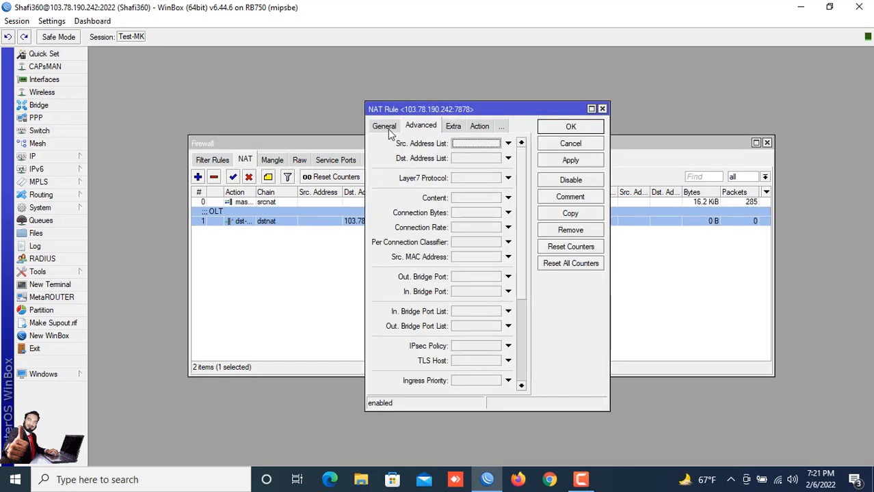
click(385, 128)
click(493, 174)
double_click(493, 173)
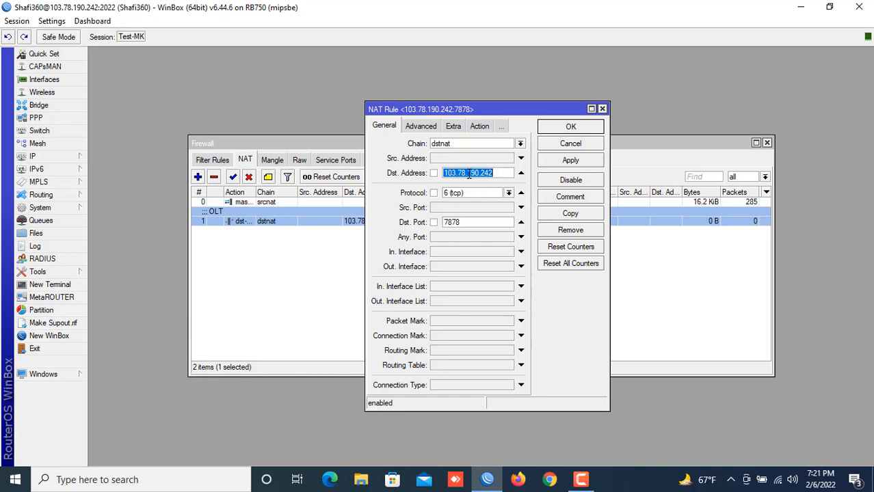
Switch to Chrome with the existing profile and load 103.78.190.242:7878 to test the port forwarding
click(551, 481)
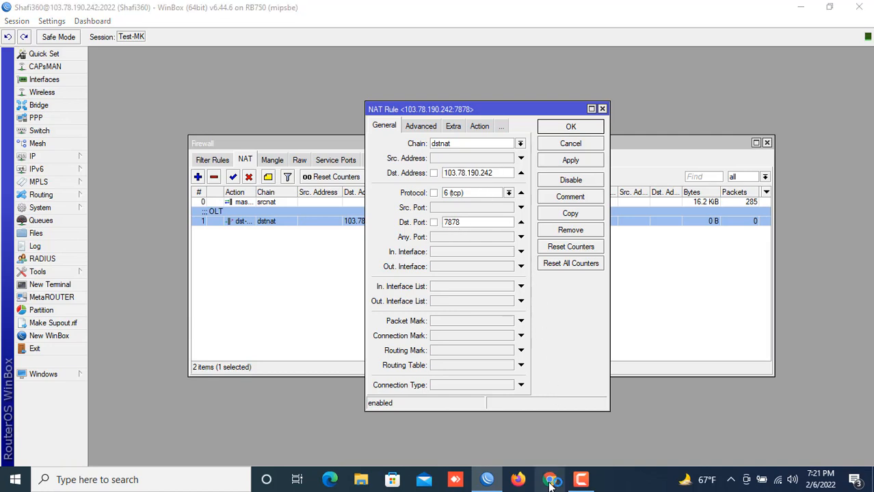
click(493, 209)
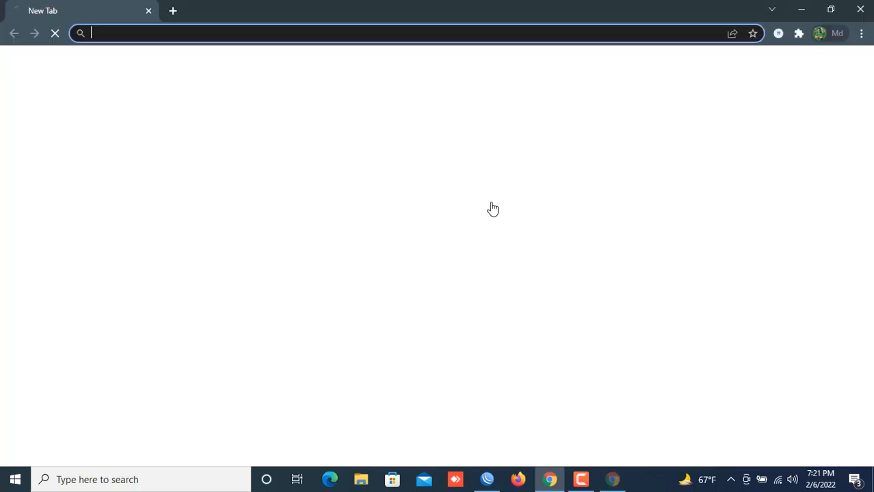
click(127, 33)
text(103.)
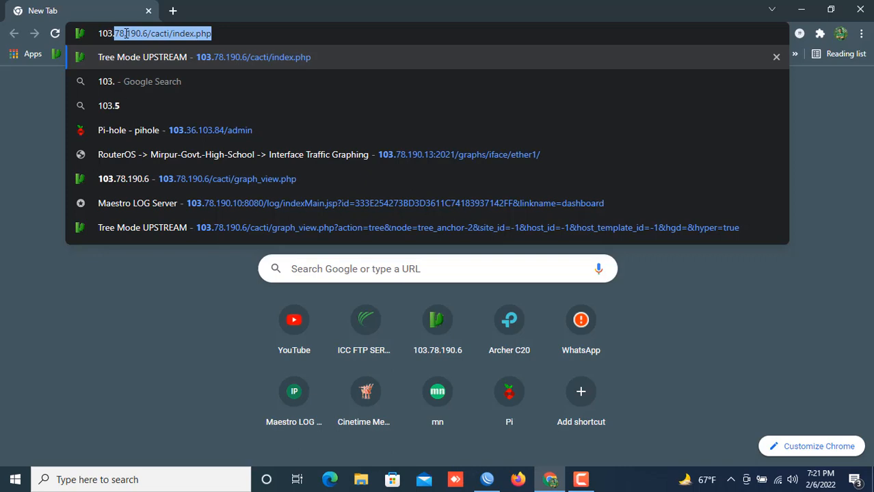
text(78.)
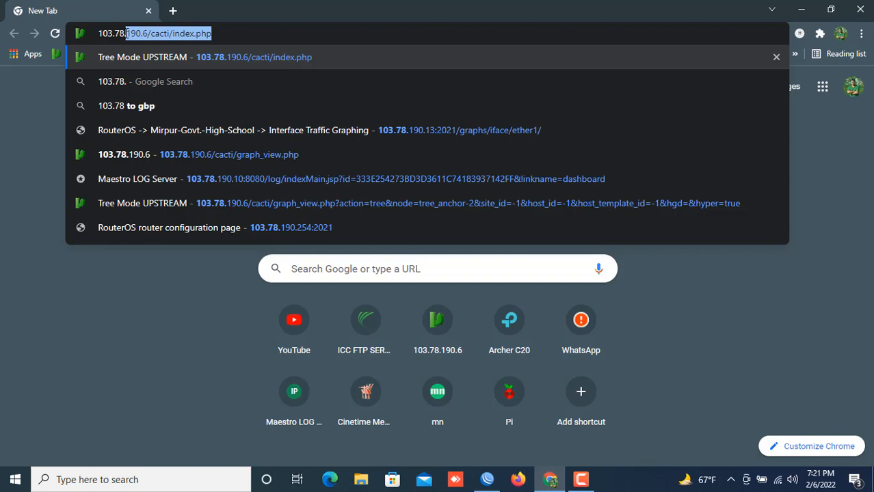
text(190)
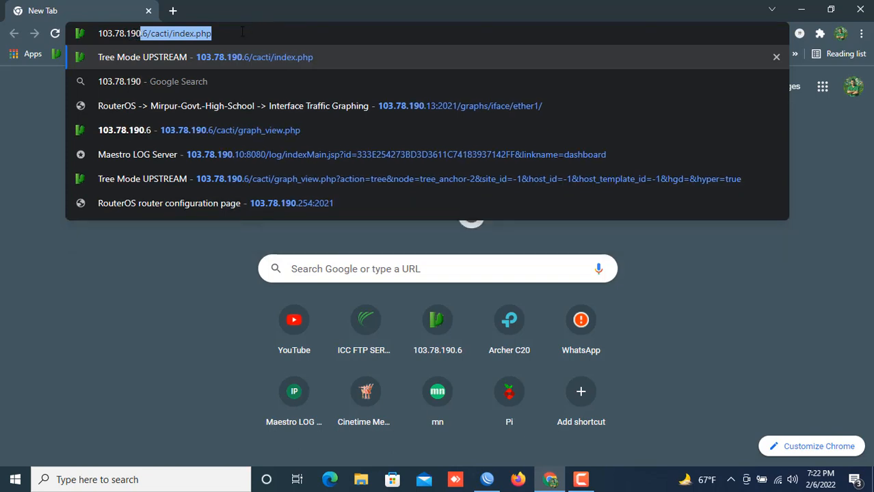
text(.)
text(2)
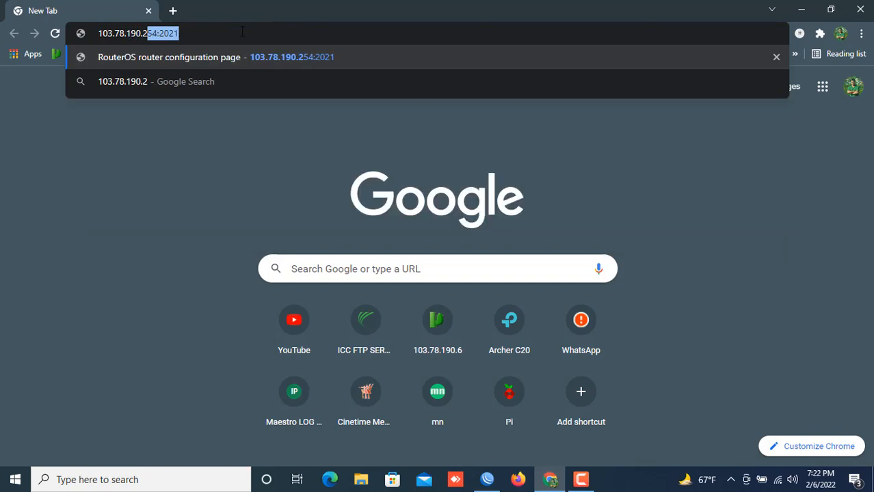
text(42:7878)
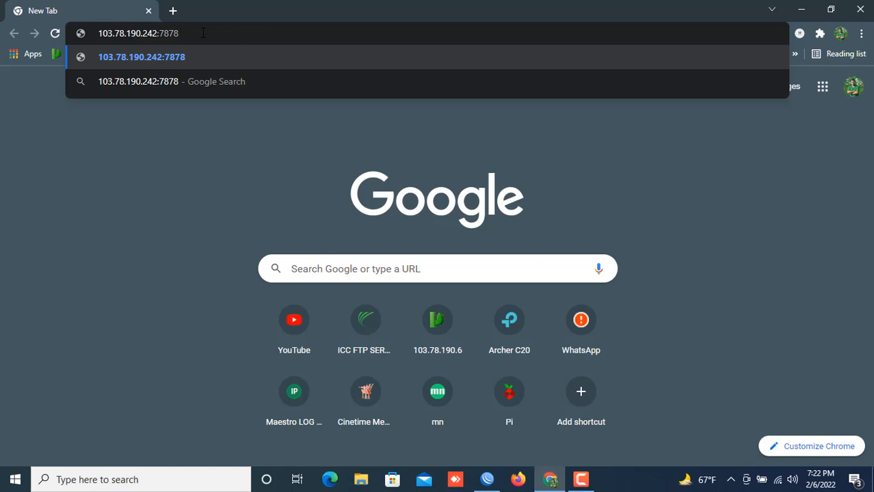
key(Return)
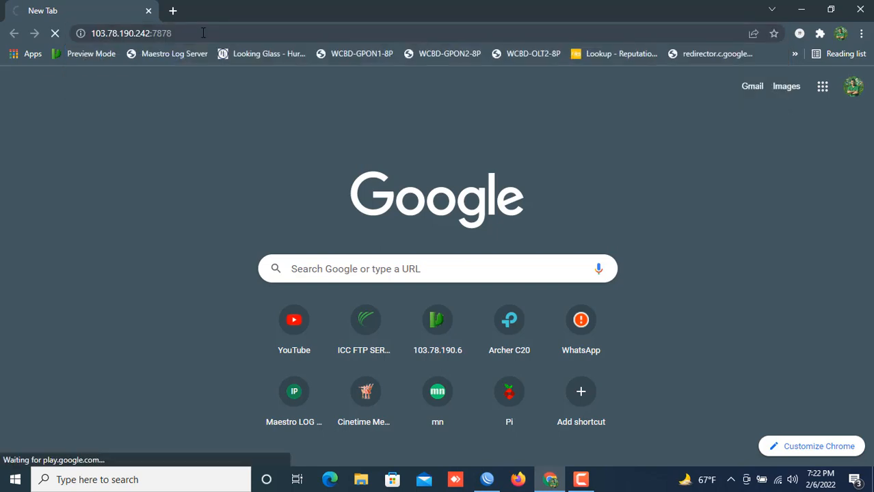